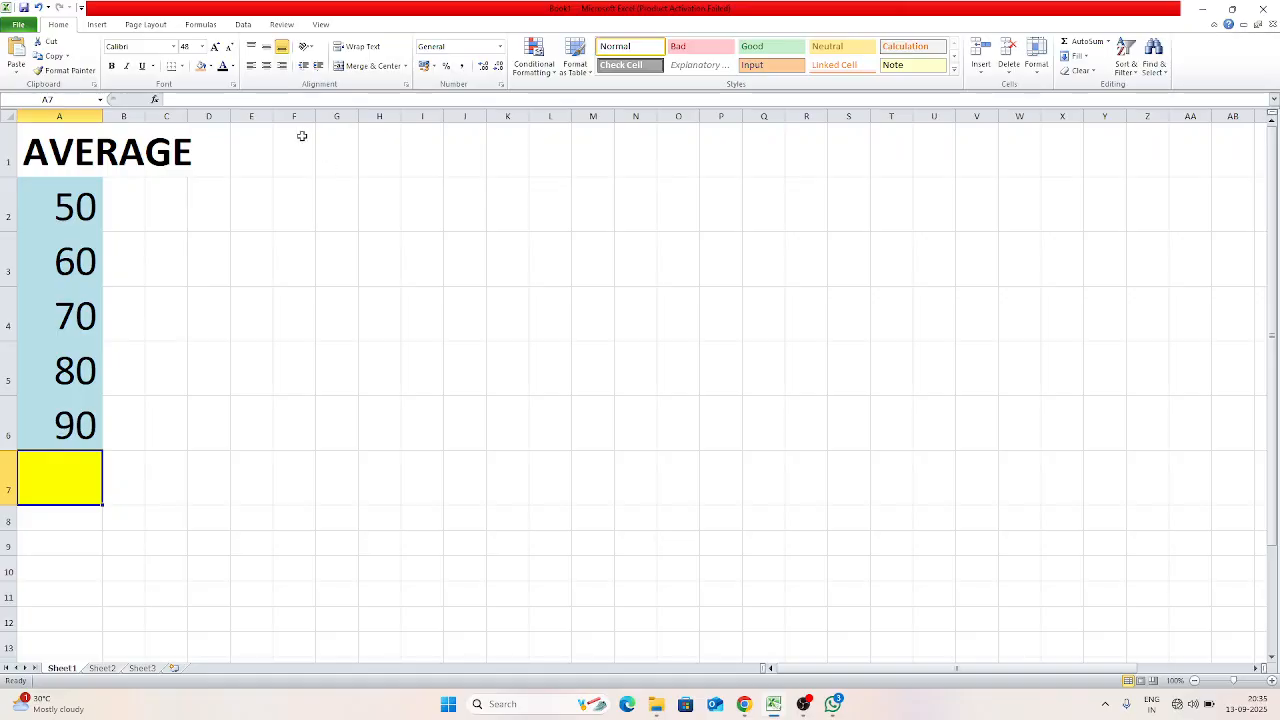
# Review the numbers in cells A2 through A6 one by one
pyautogui.click(74, 205)
pyautogui.click(72, 272)
pyautogui.click(70, 330)
pyautogui.click(71, 395)
pyautogui.click(73, 428)
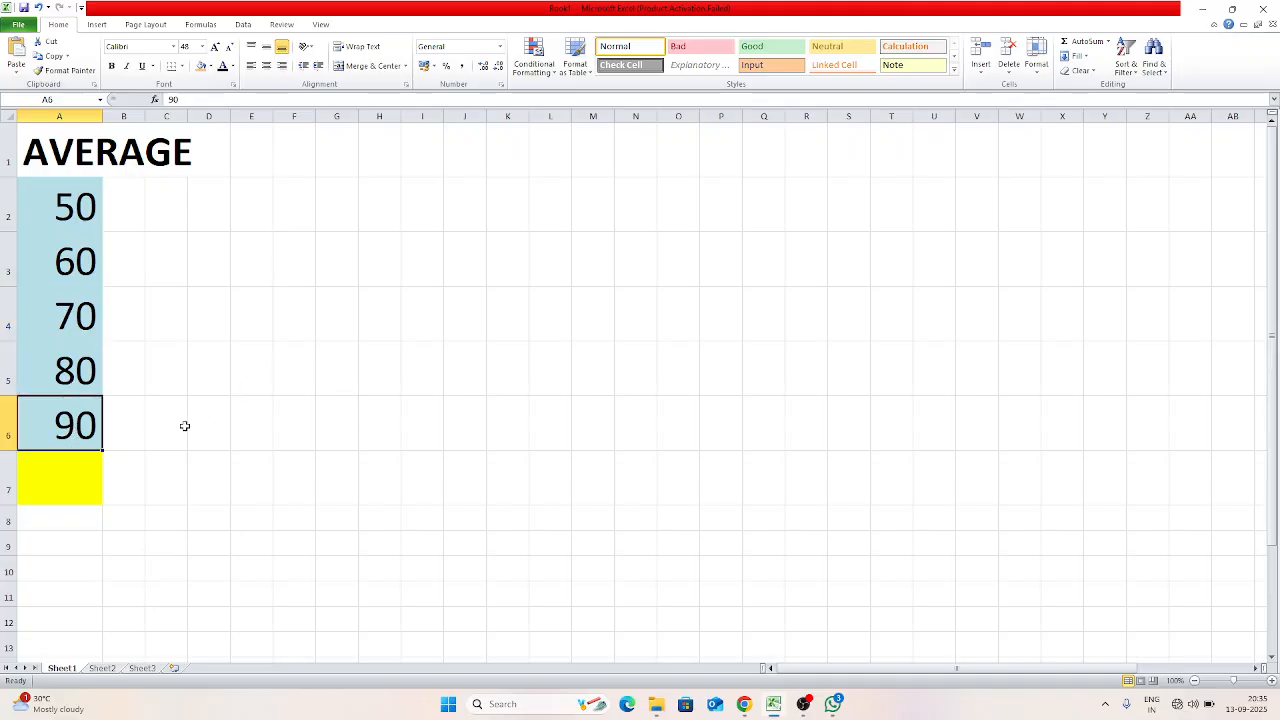
# Enter an AVERAGE formula over cells A2 to A6 in the yellow cell A7
pyautogui.click(86, 469)
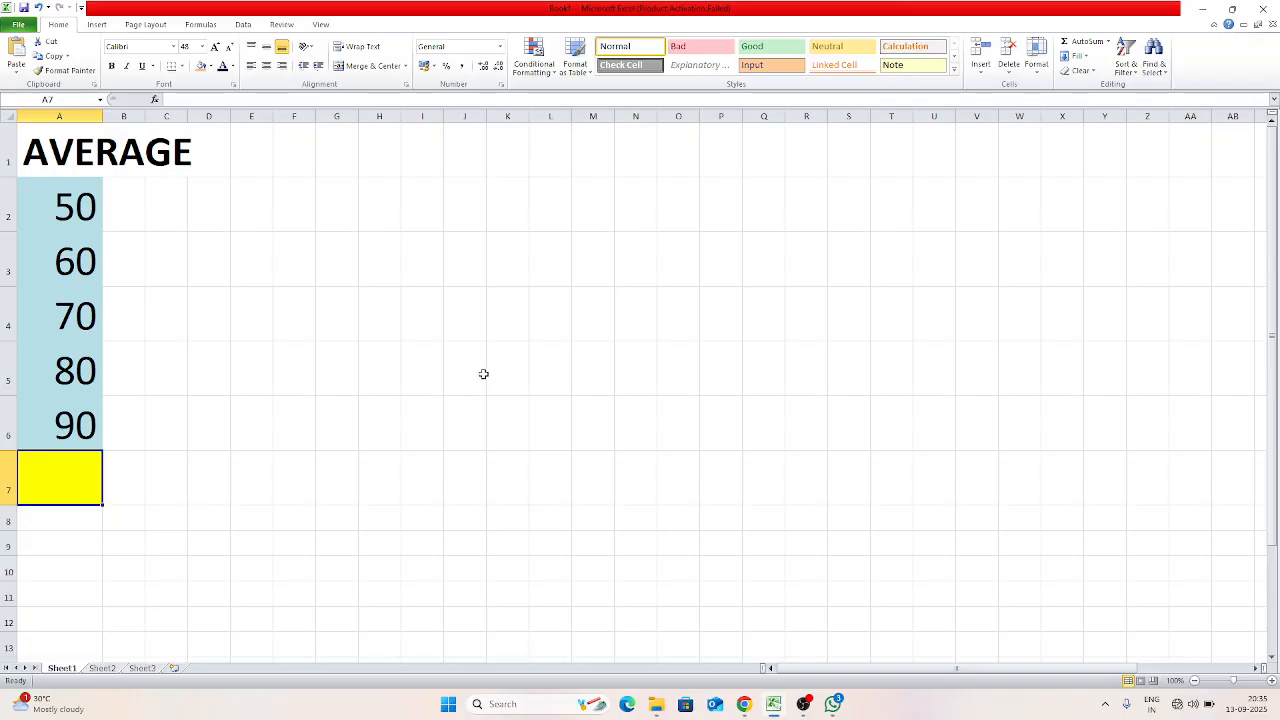
pyautogui.write('=AVERA')
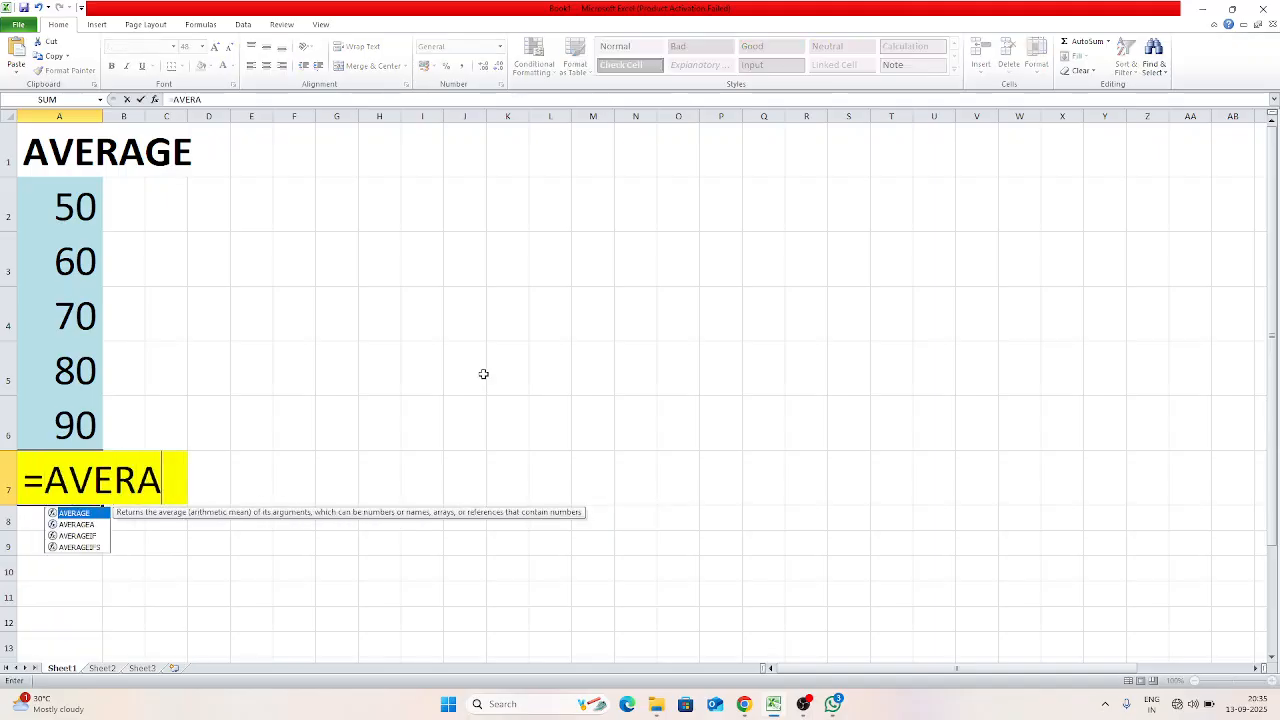
pyautogui.press('Tab')
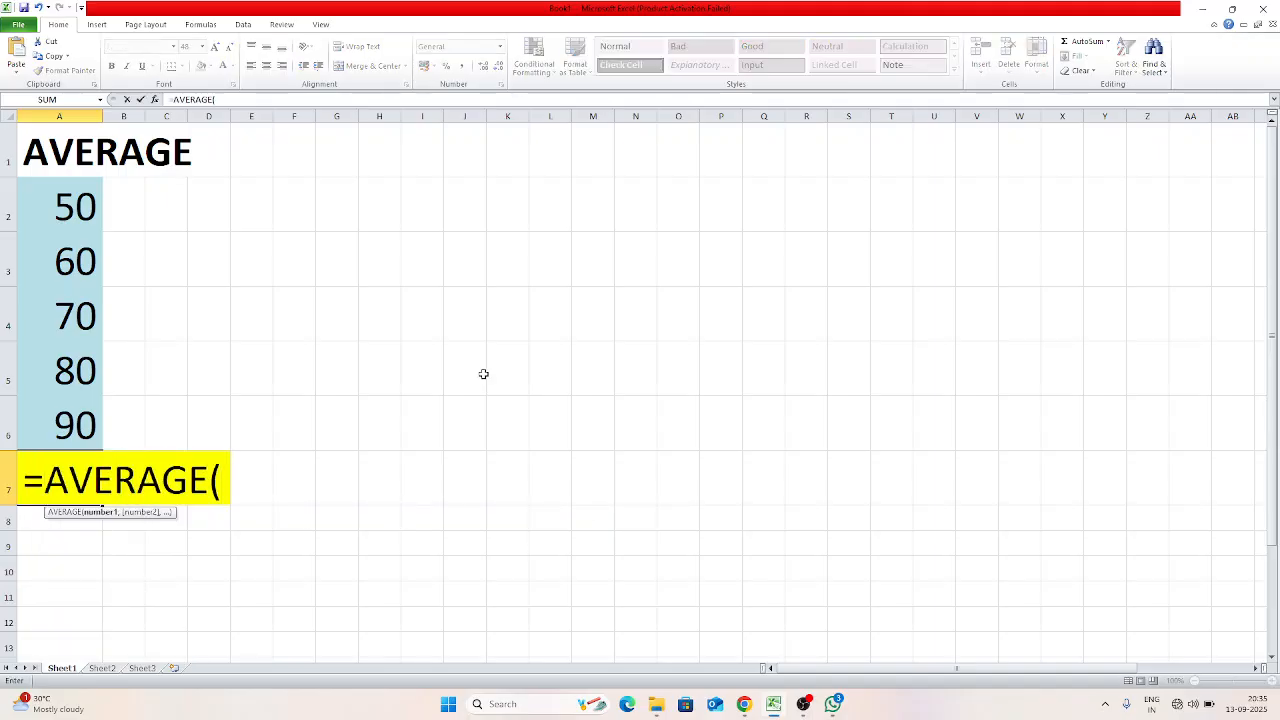
pyautogui.write('A')
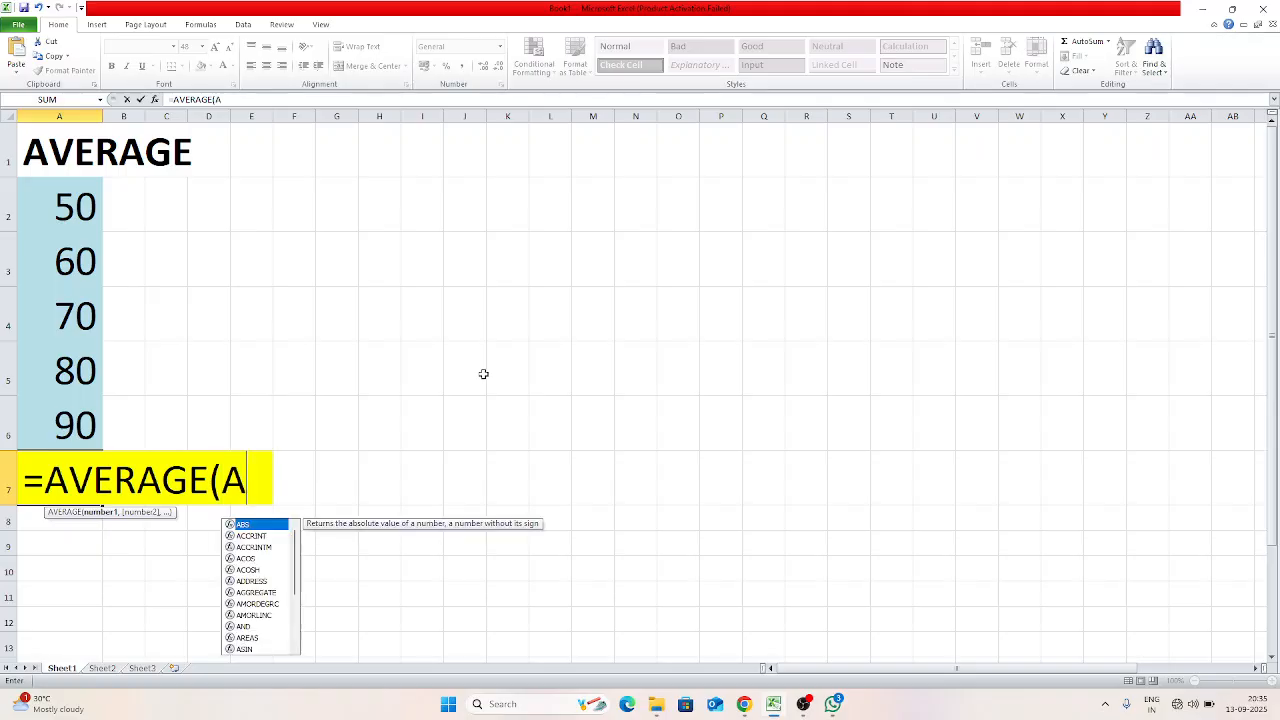
pyautogui.write('2.')
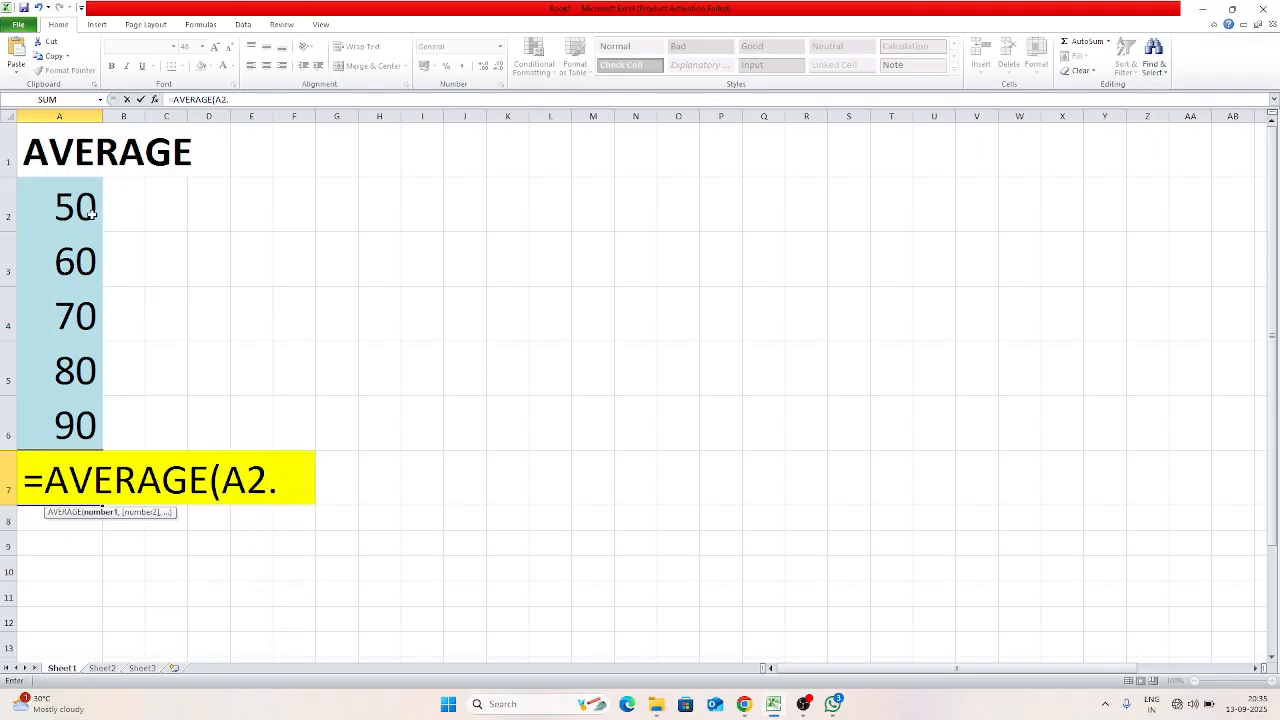
pyautogui.write('A')
pyautogui.press('BackSpace')
pyautogui.write('.A6')
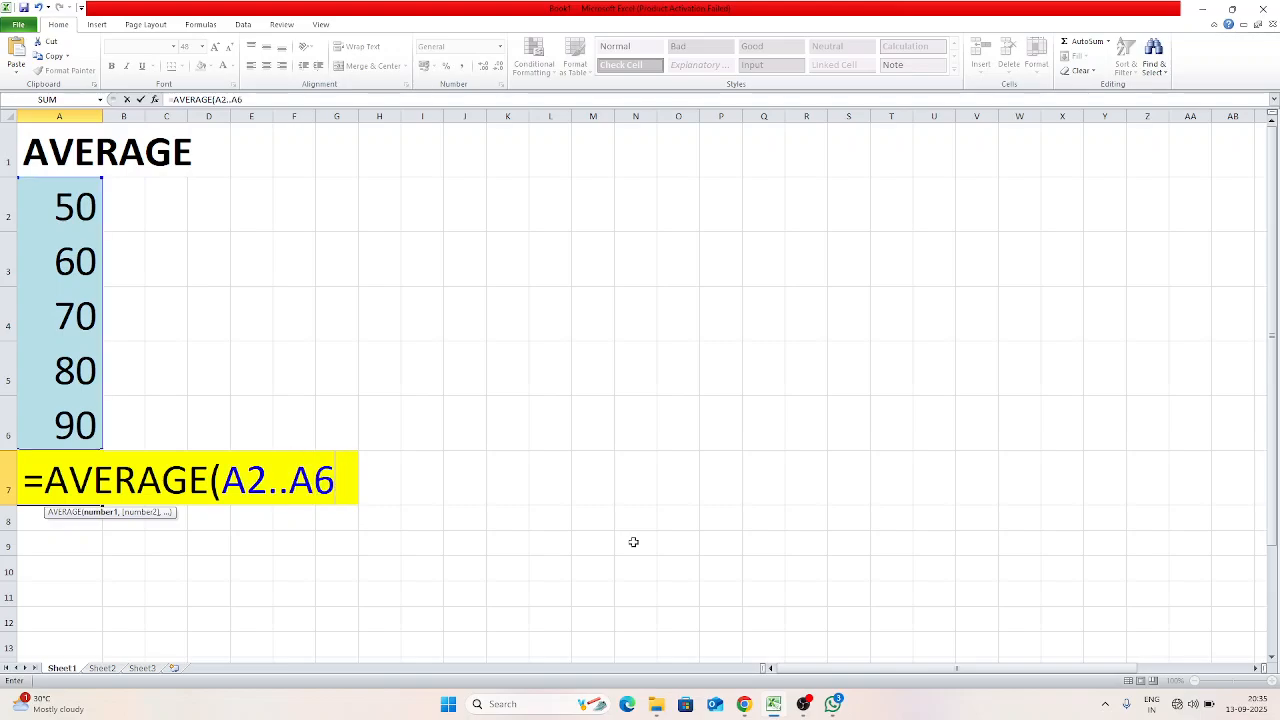
pyautogui.press('Return')
pyautogui.press('Up')
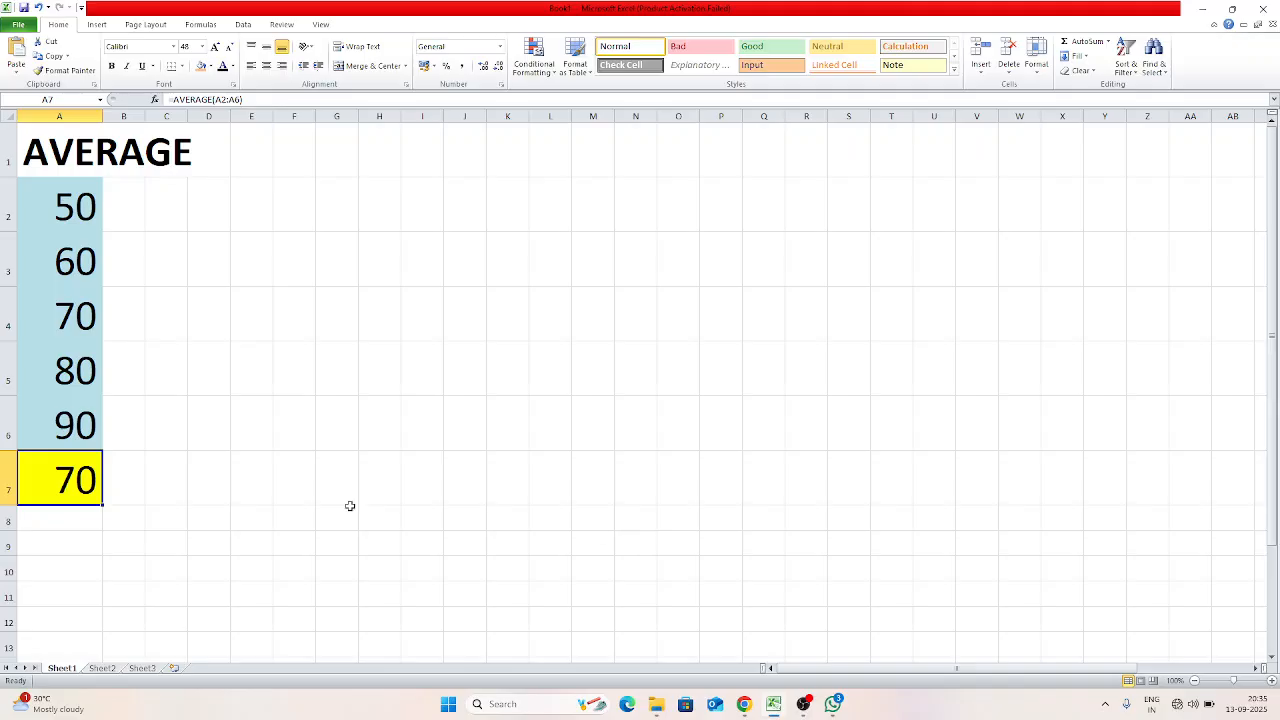
# On Sheet2, insert the AutoSum Average function over A2:A5 in the yellow cell A6
pyautogui.click(103, 668)
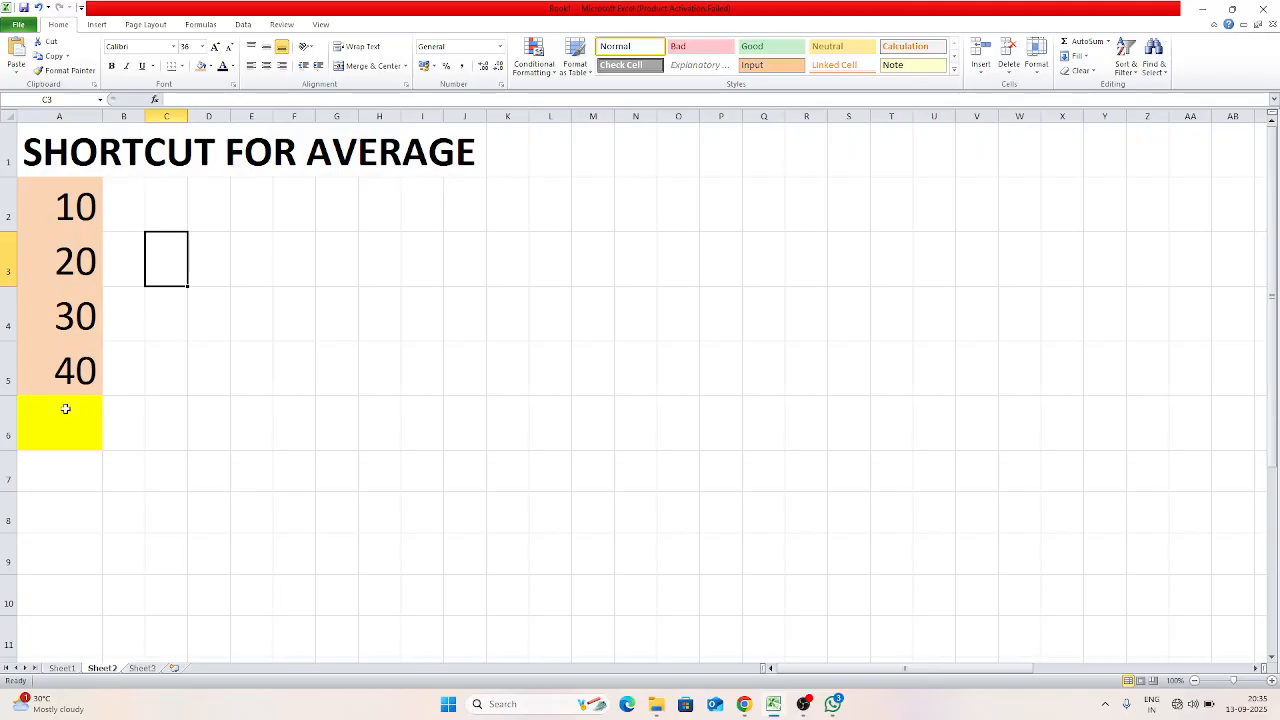
pyautogui.click(52, 440)
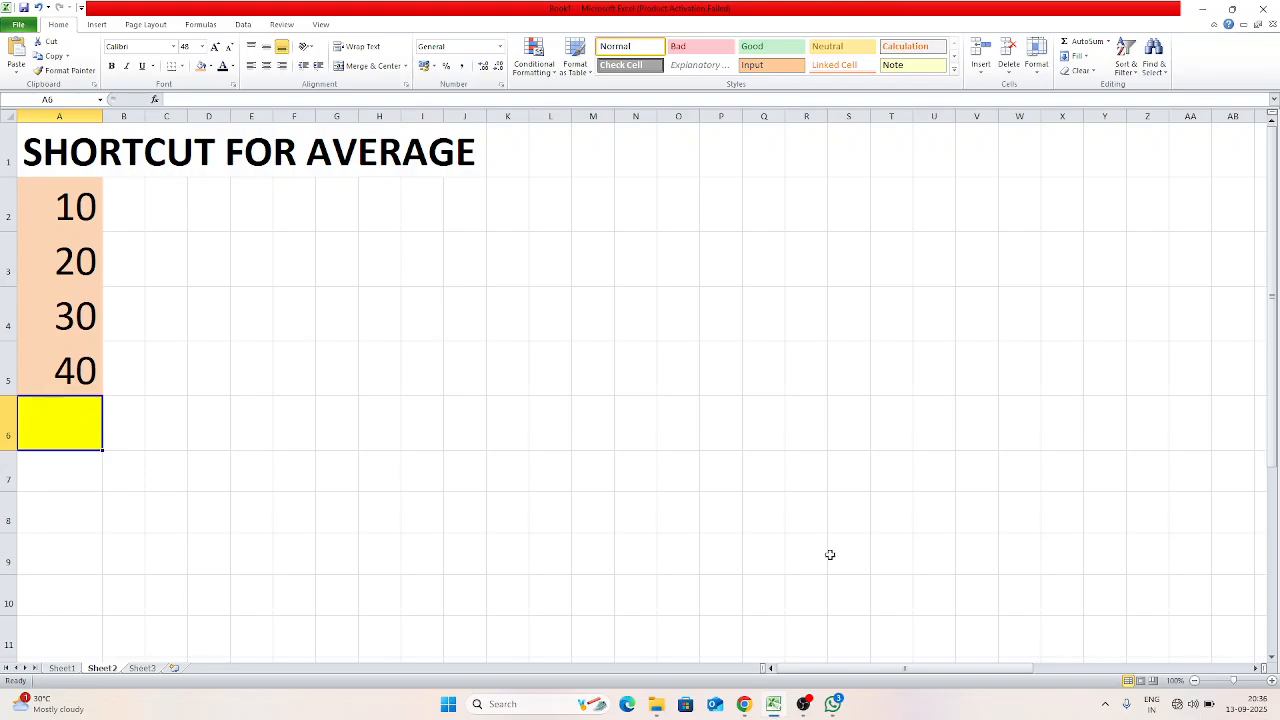
pyautogui.press('alt')
pyautogui.press('m')
pyautogui.press('u')
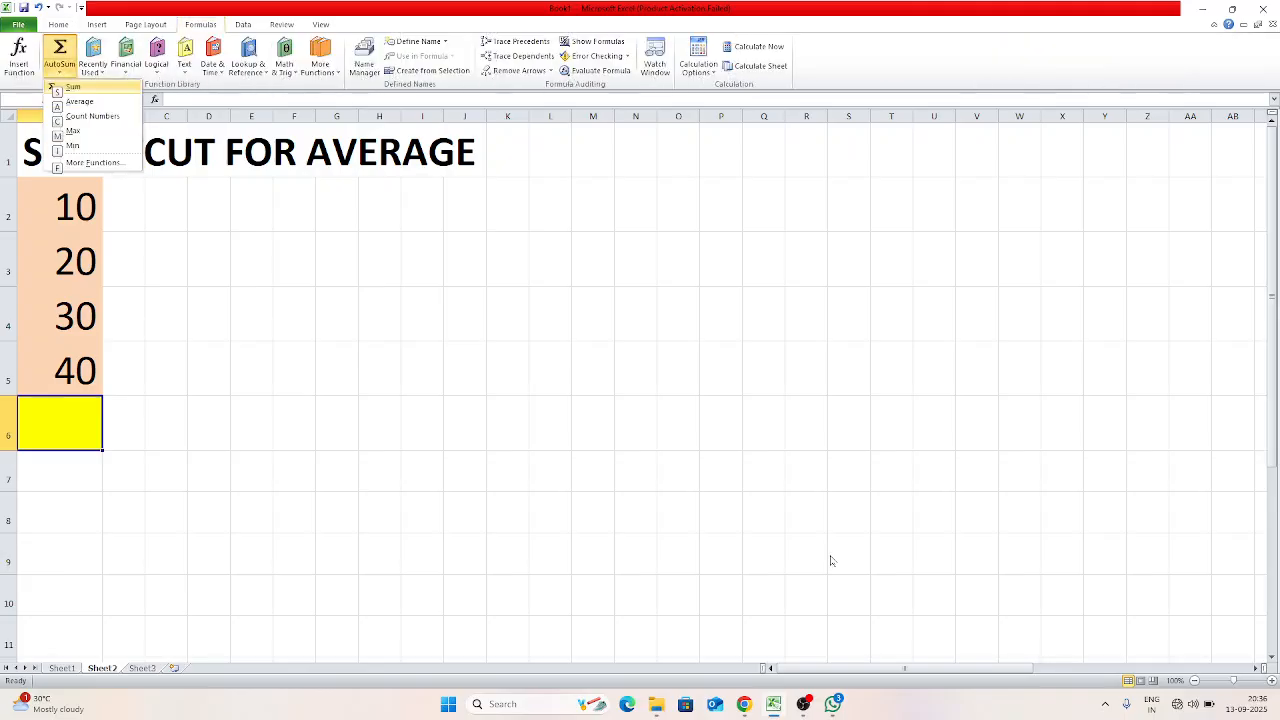
pyautogui.press('a')
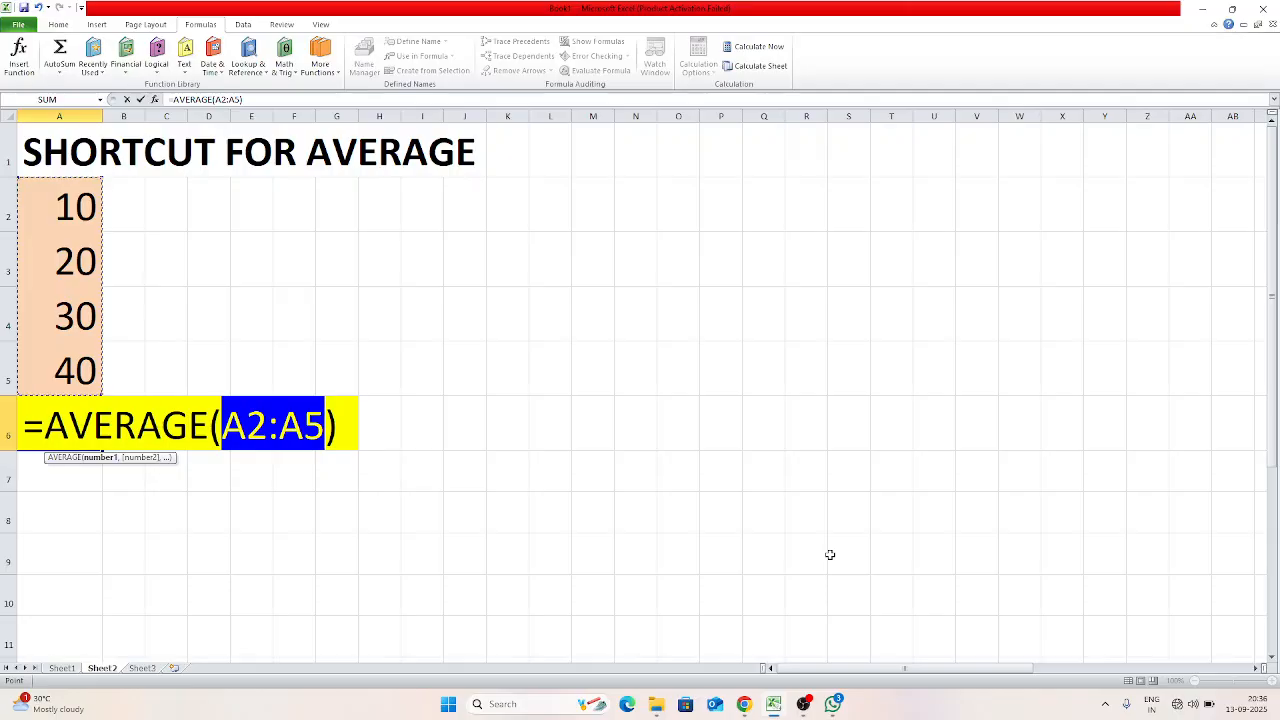
pyautogui.hotkey('ctrl', 'Return')
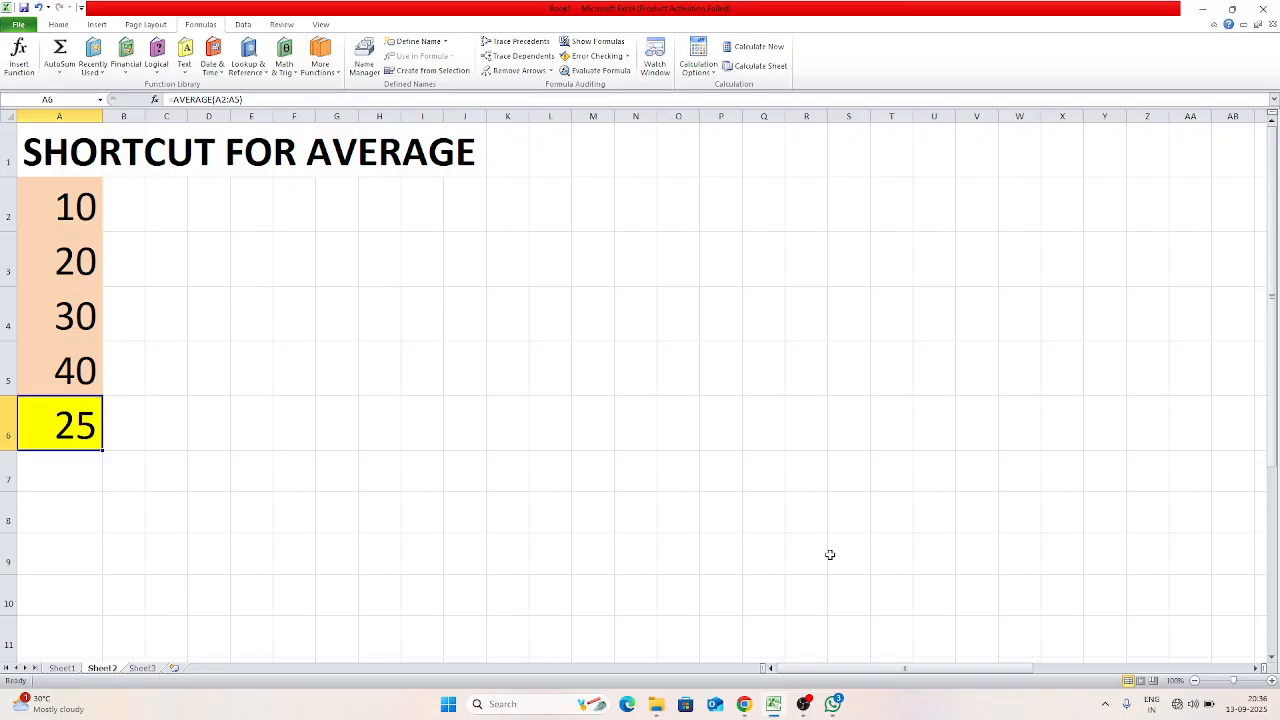
# Examine the average shortcut note in cell AI1 and return to the numbers in column A
pyautogui.press('Up')
pyautogui.press('Up')
pyautogui.press('Up')
pyautogui.press('Up')
pyautogui.press('Up')
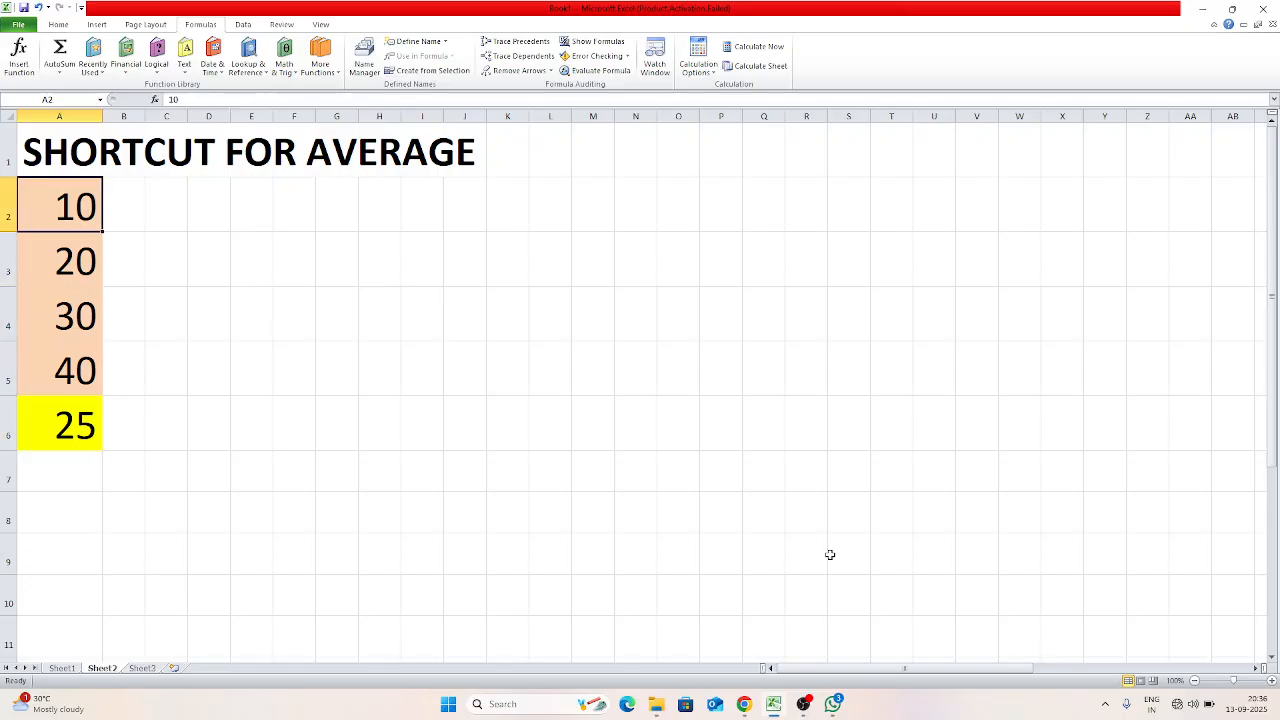
pyautogui.hotkey('ctrl', 'Right')
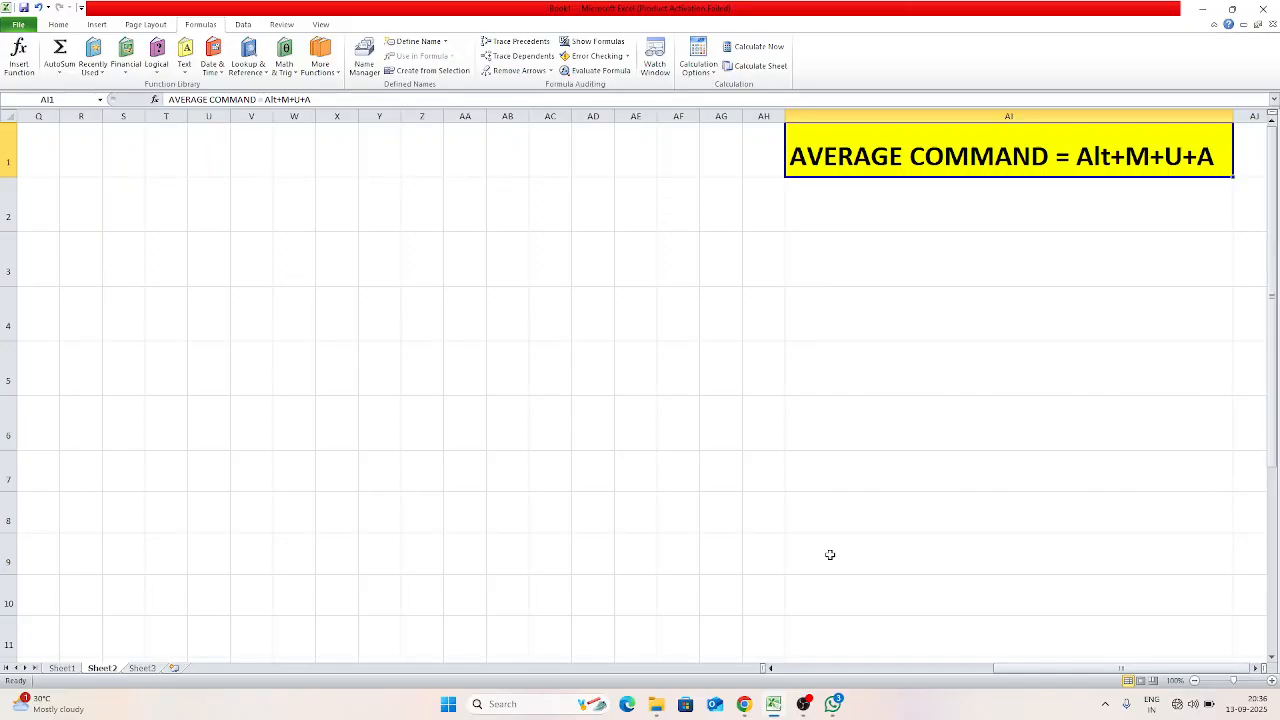
pyautogui.hotkey('ctrl', 'Left')
pyautogui.press('Down')
pyautogui.press('Down')
pyautogui.press('Down')
pyautogui.press('Down')
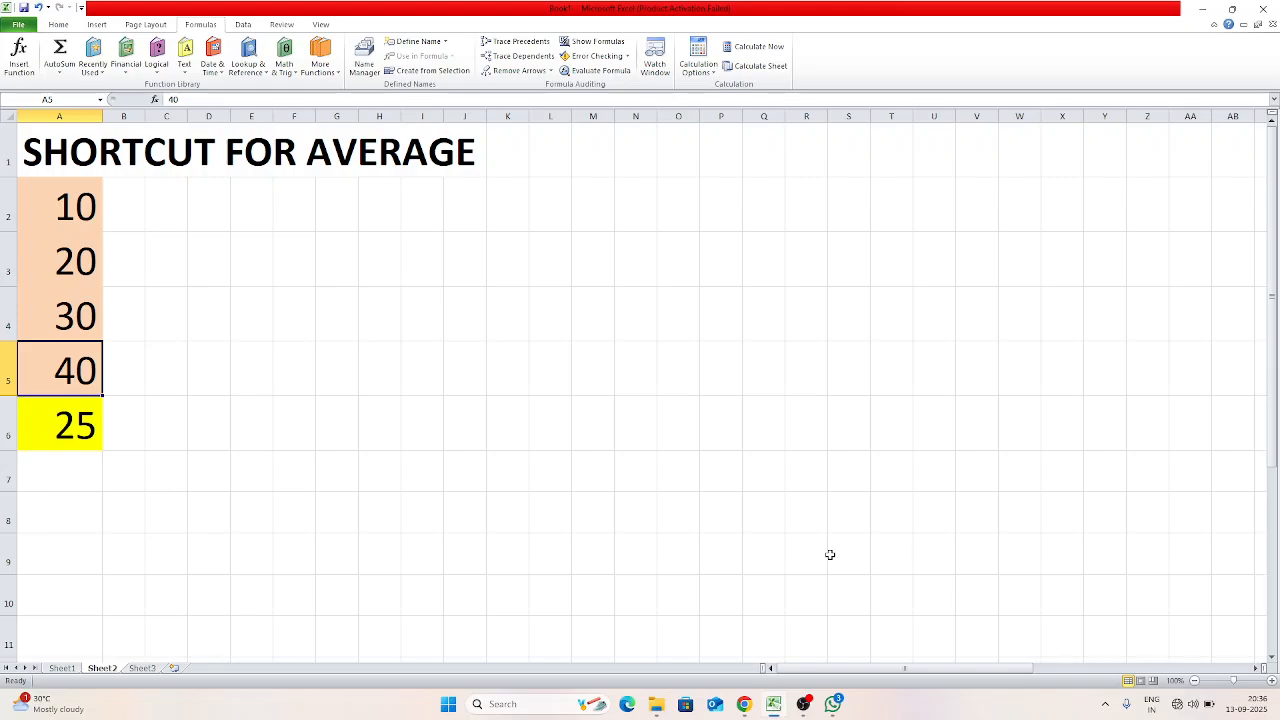
# On Sheet3, enter an AVERAGE formula in A4 using the non-adjacent cells D4, G4, J6, M8 and P10
pyautogui.click(142, 668)
pyautogui.click(271, 488)
pyautogui.click(210, 297)
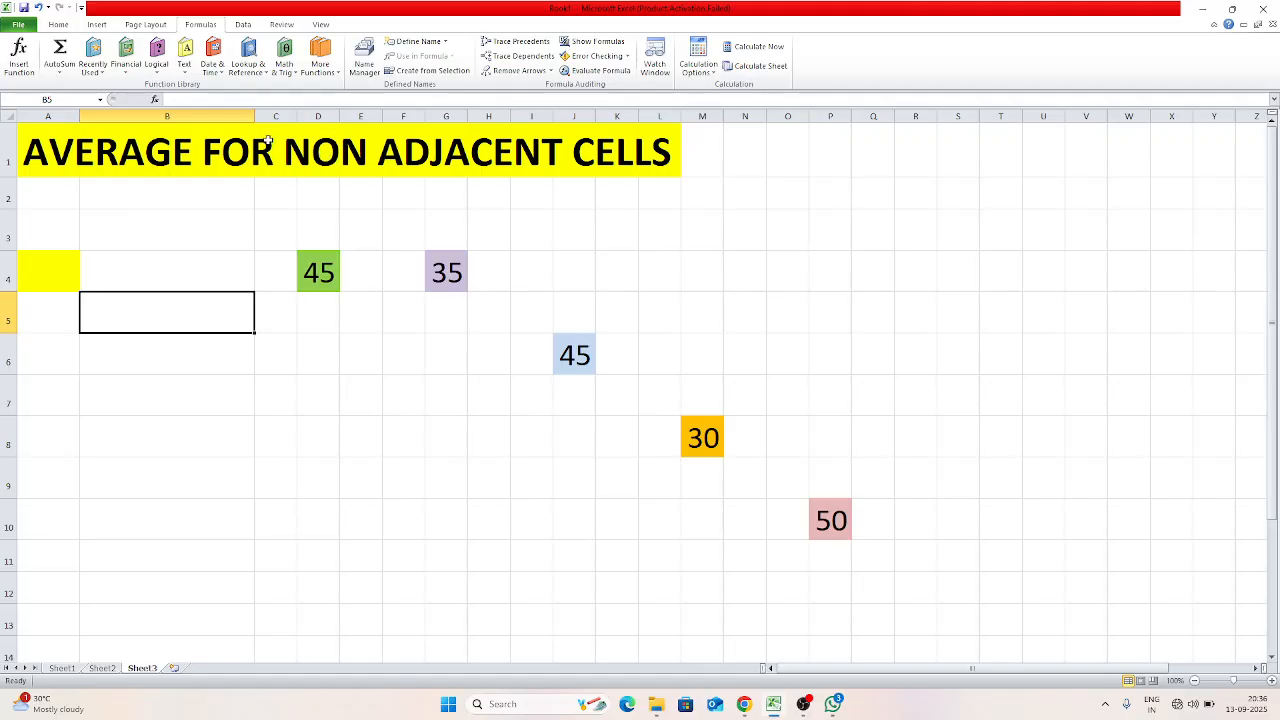
pyautogui.click(62, 260)
pyautogui.write('=')
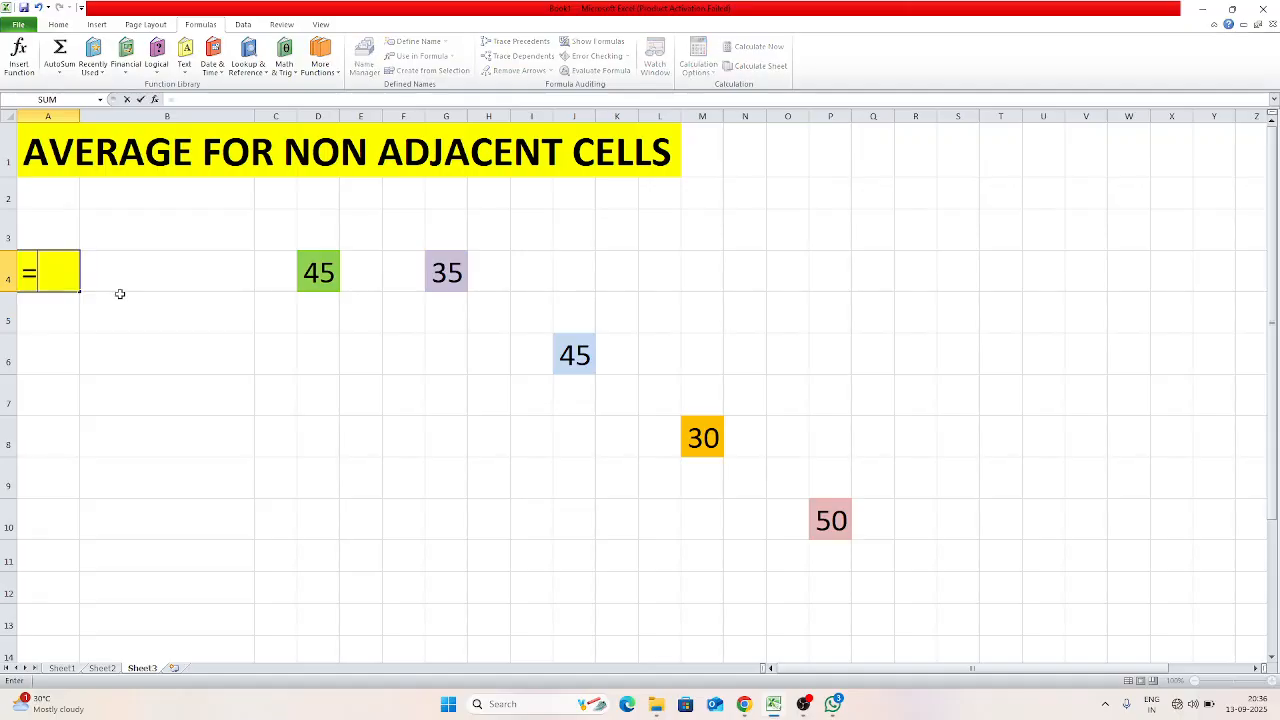
pyautogui.write('AVERAGE(')
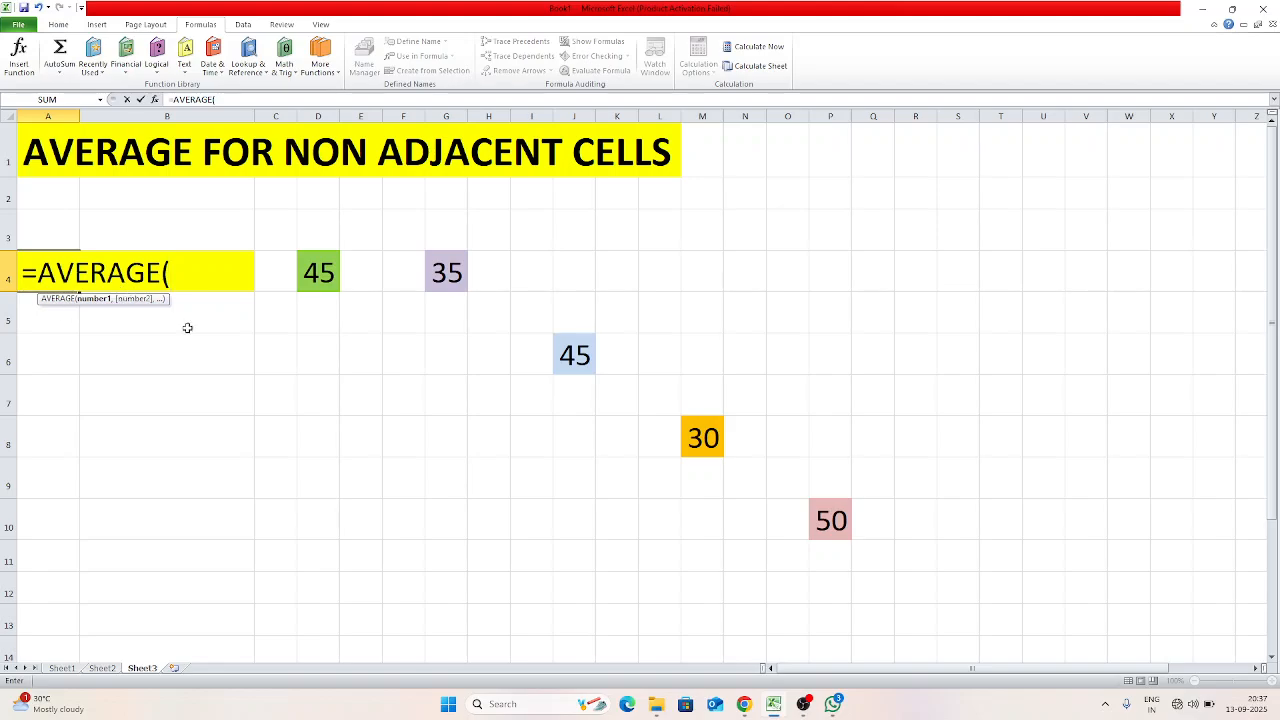
pyautogui.click(329, 271)
pyautogui.write(',')
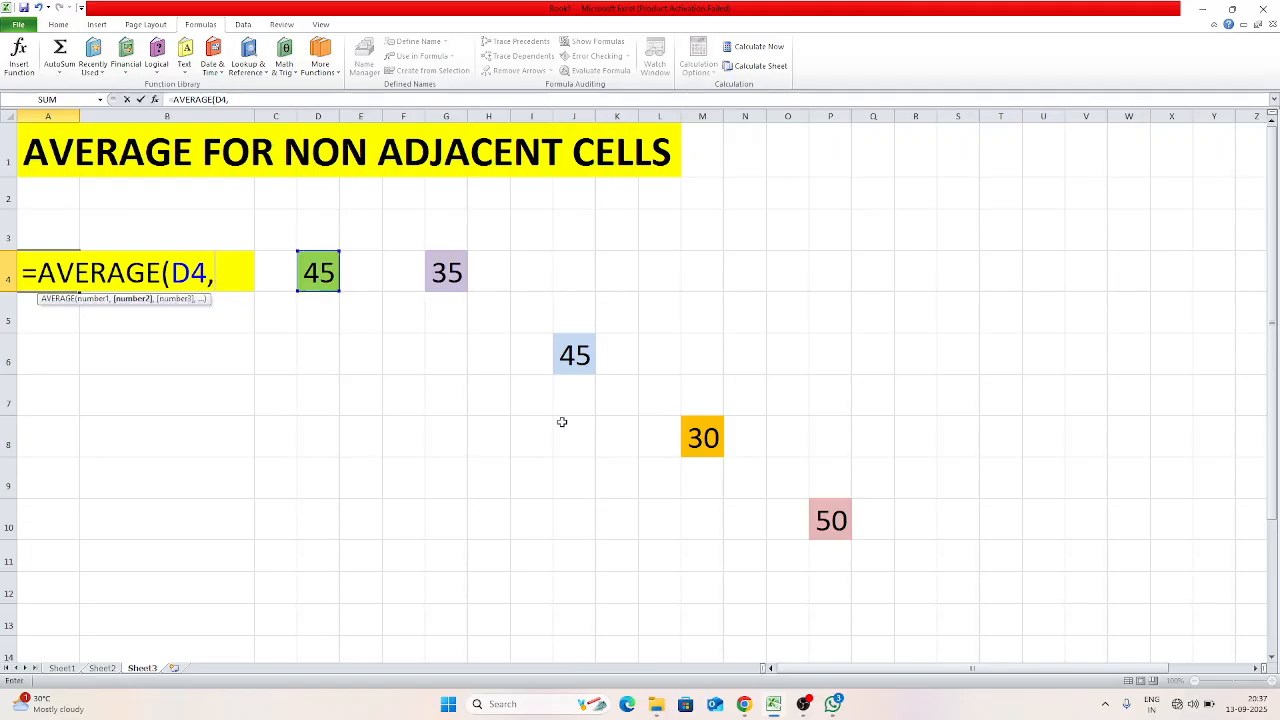
pyautogui.click(453, 275)
pyautogui.write(',')
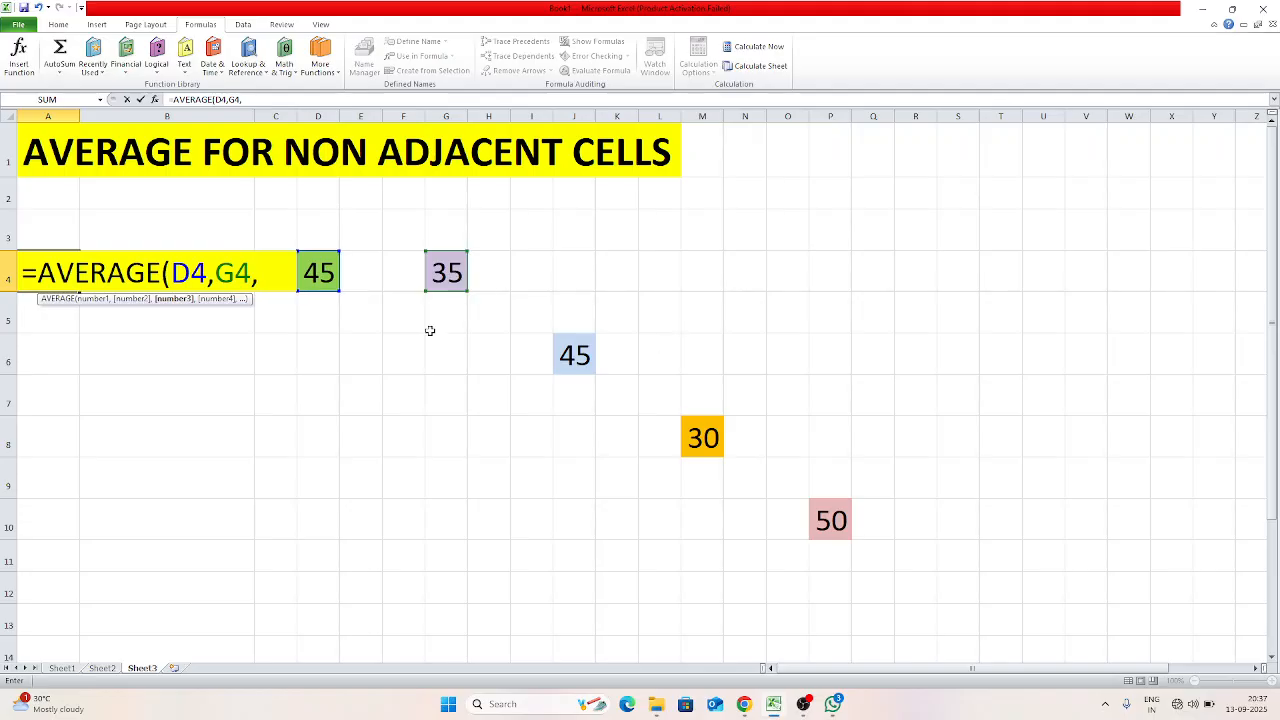
pyautogui.click(566, 355)
pyautogui.write(',')
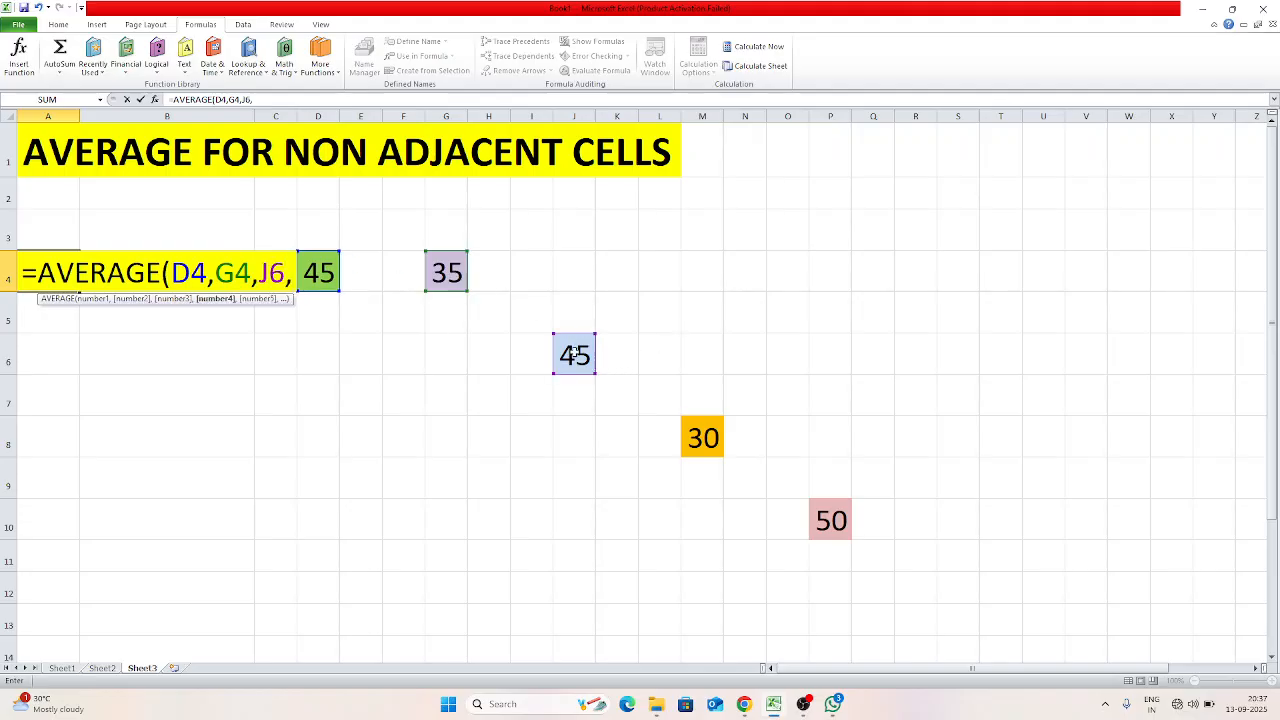
pyautogui.click(692, 428)
pyautogui.write(',')
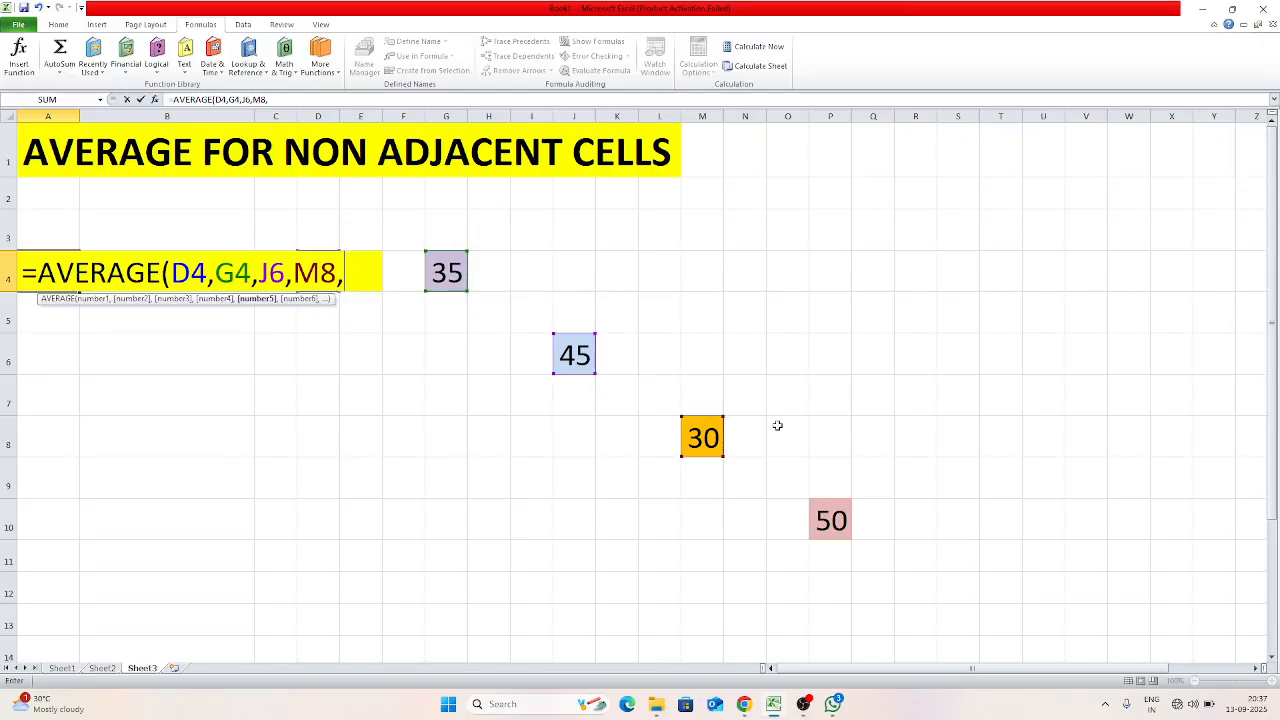
pyautogui.click(846, 517)
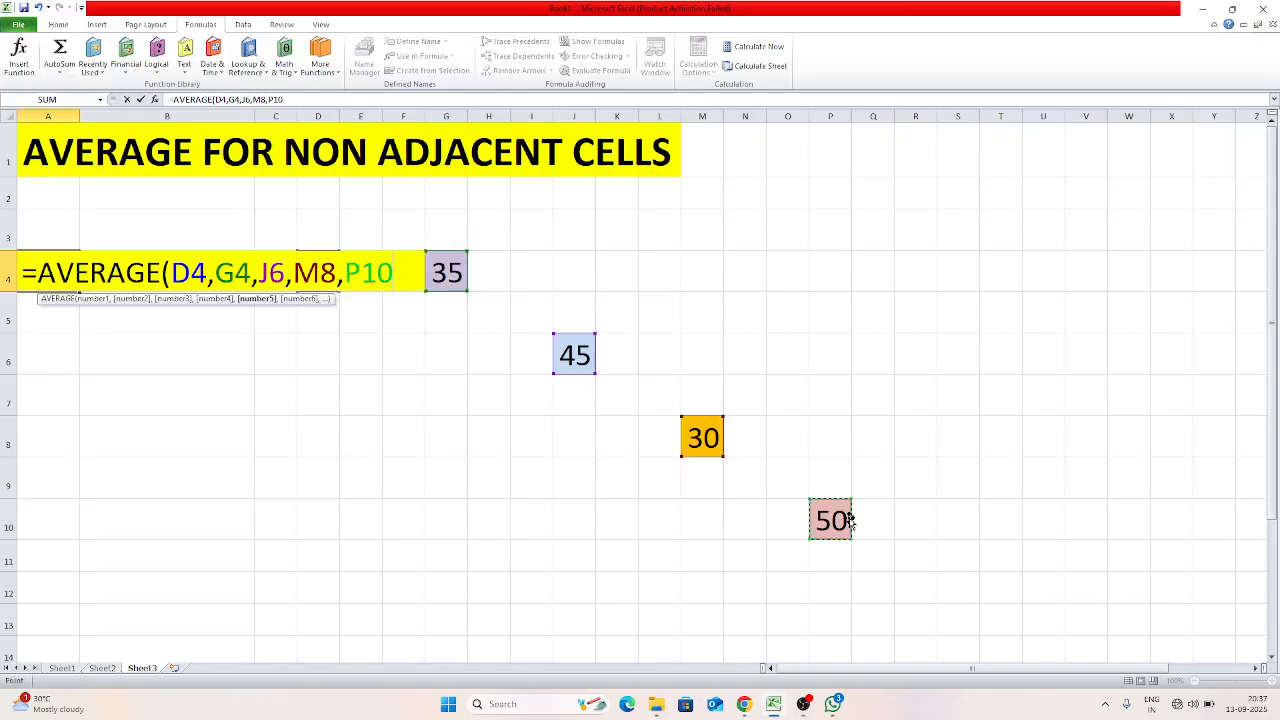
pyautogui.press('Return')
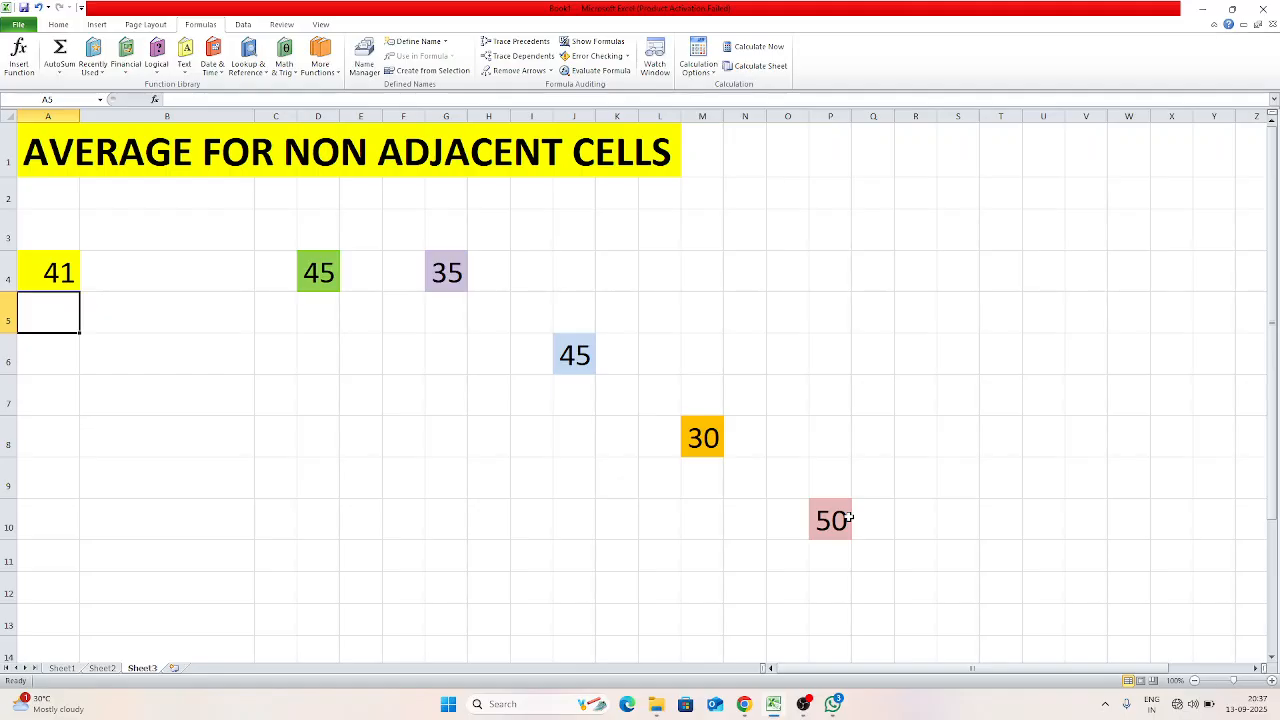
pyautogui.press('Up')
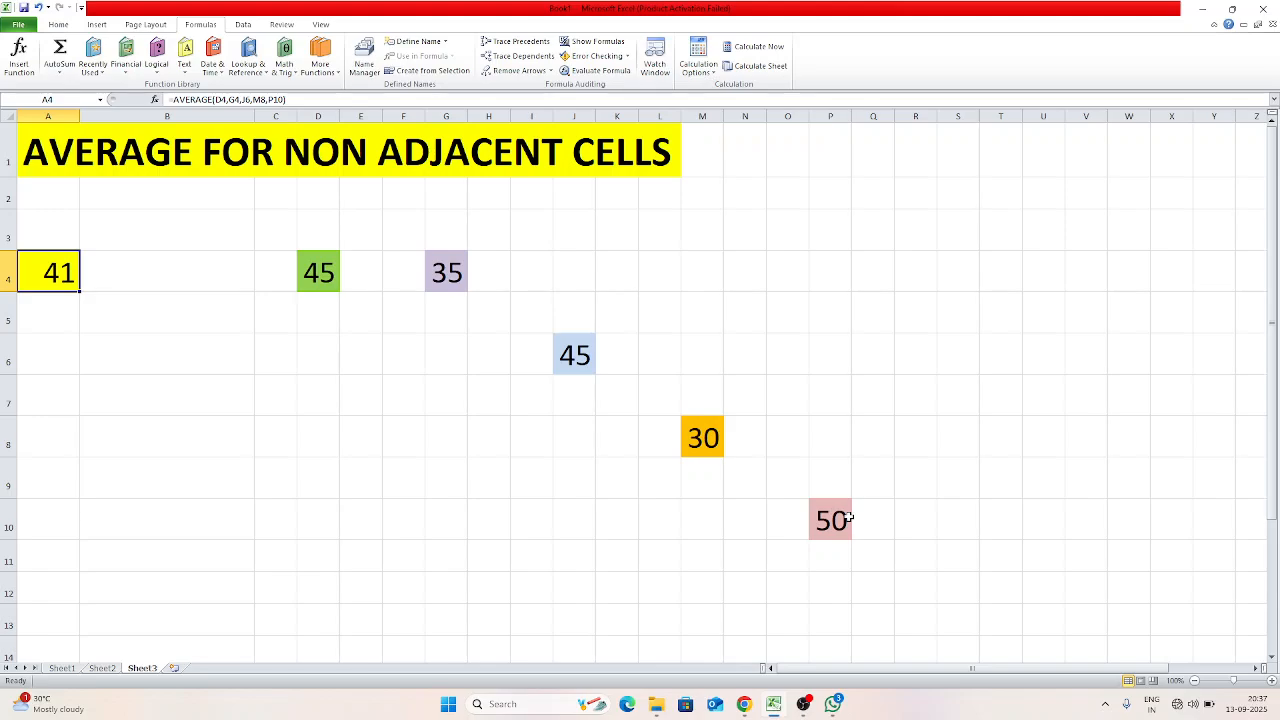
pyautogui.write('=AV')
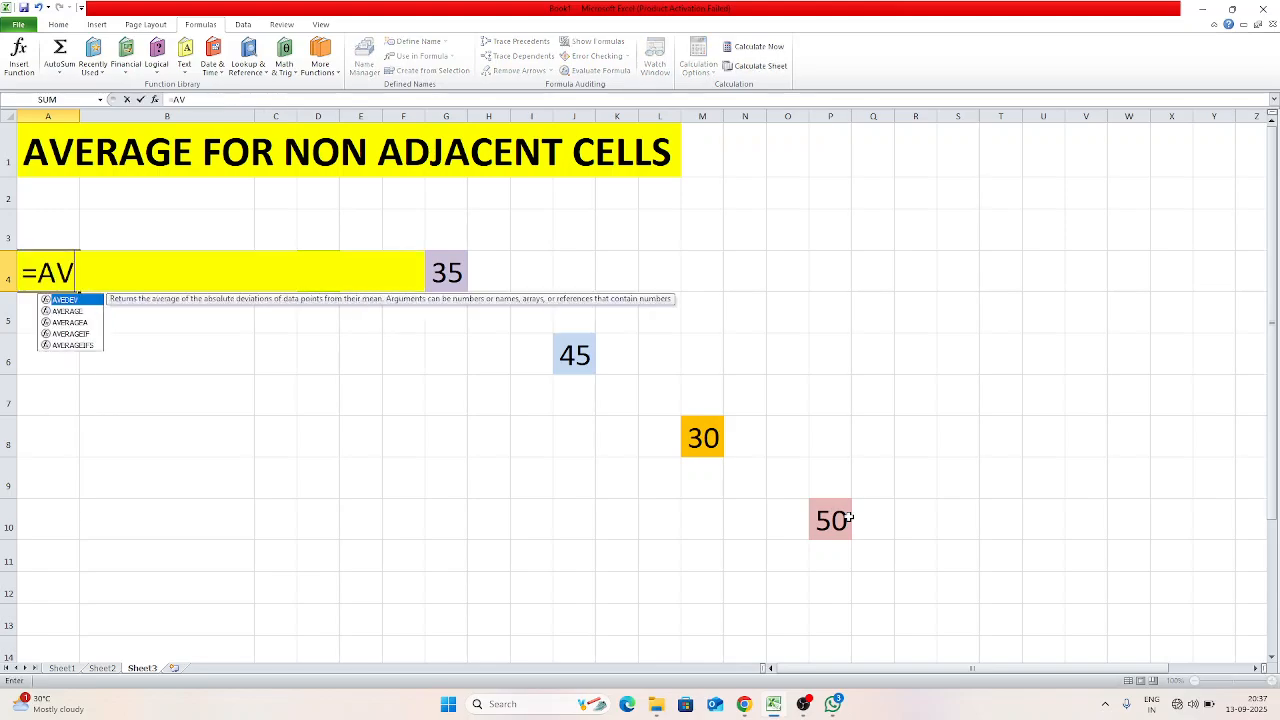
pyautogui.write('ERAGE(')
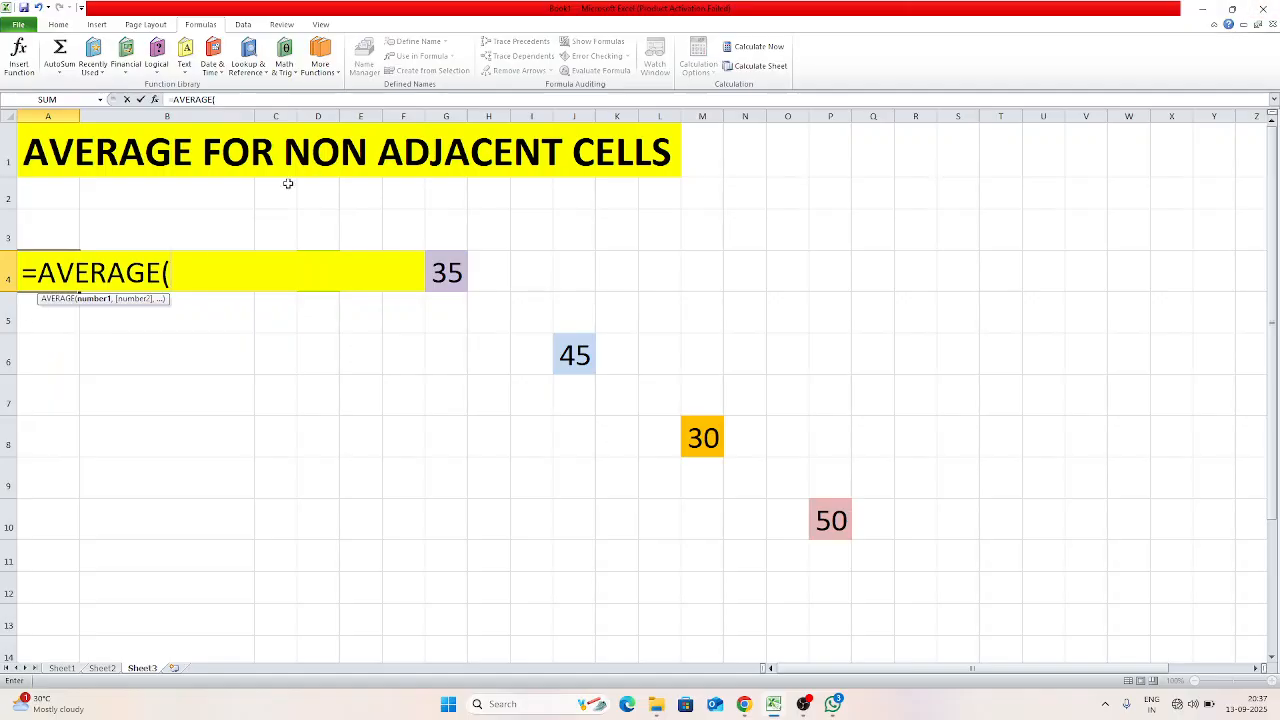
pyautogui.click(183, 343)
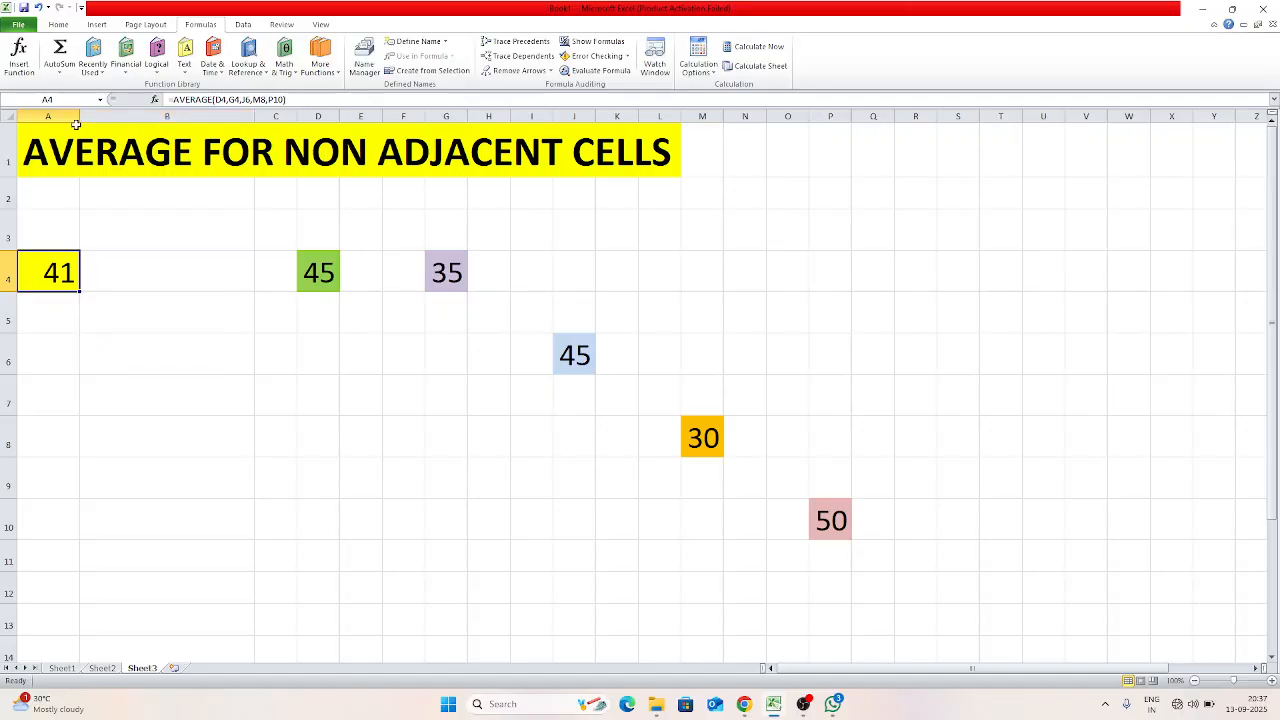
# Widen columns A and B to make room for the formula beside the colored cells
pyautogui.moveTo(80, 118); pyautogui.dragTo(150, 135)
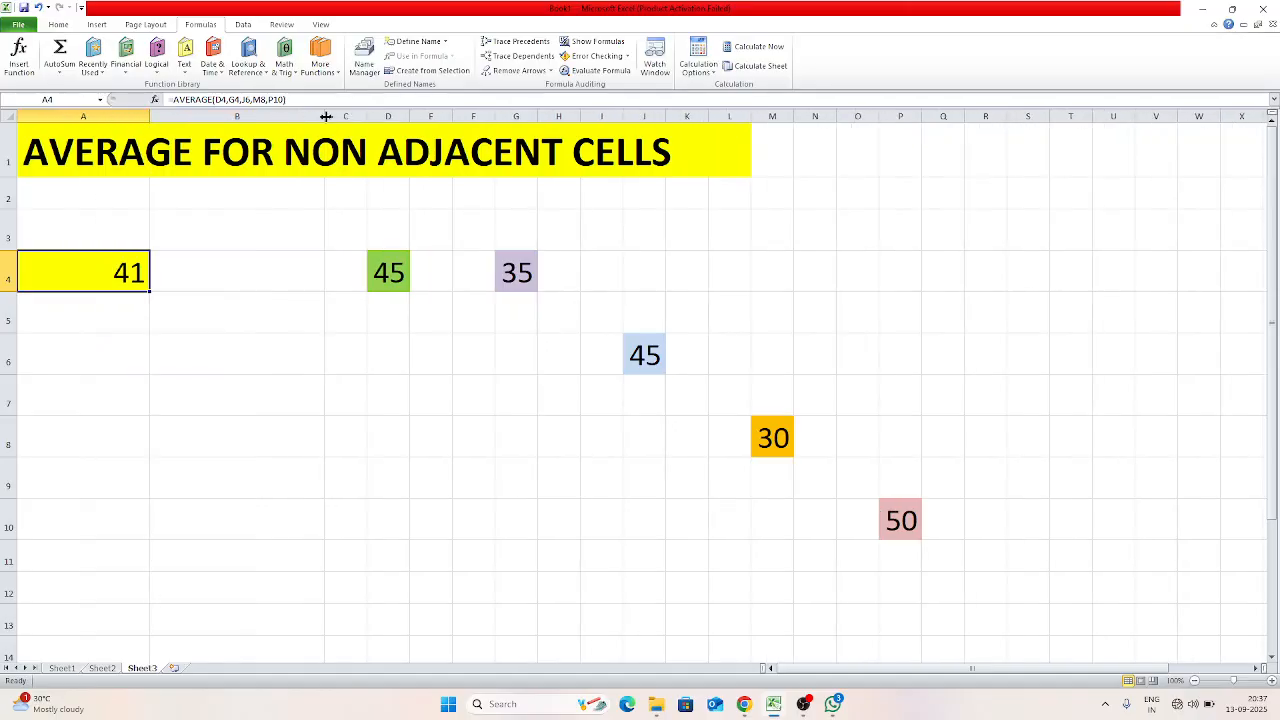
pyautogui.moveTo(325, 118); pyautogui.dragTo(416, 128)
pyautogui.click(155, 265)
# Re-enter the formula in A4 as =AVERAGE(D4,G4,J6,M8,P10), picking all five colored cells as one multiple selection
pyautogui.click(94, 266)
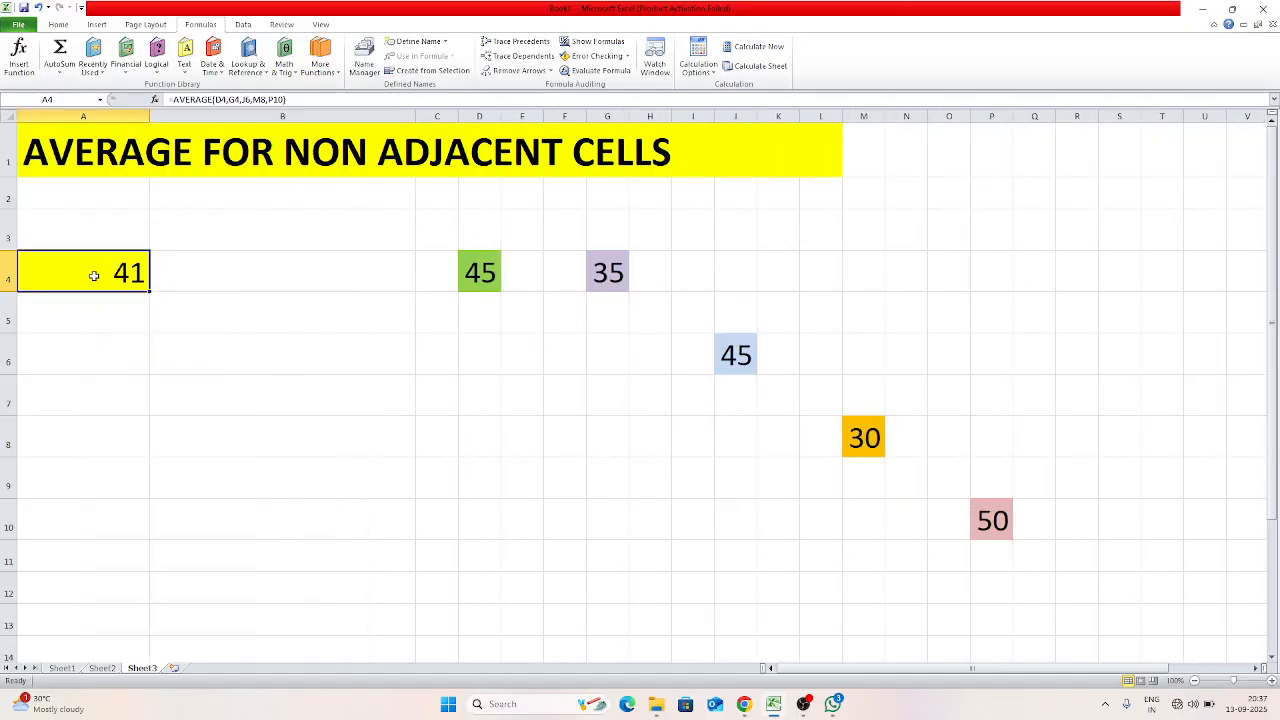
pyautogui.write('=AVERAGE(')
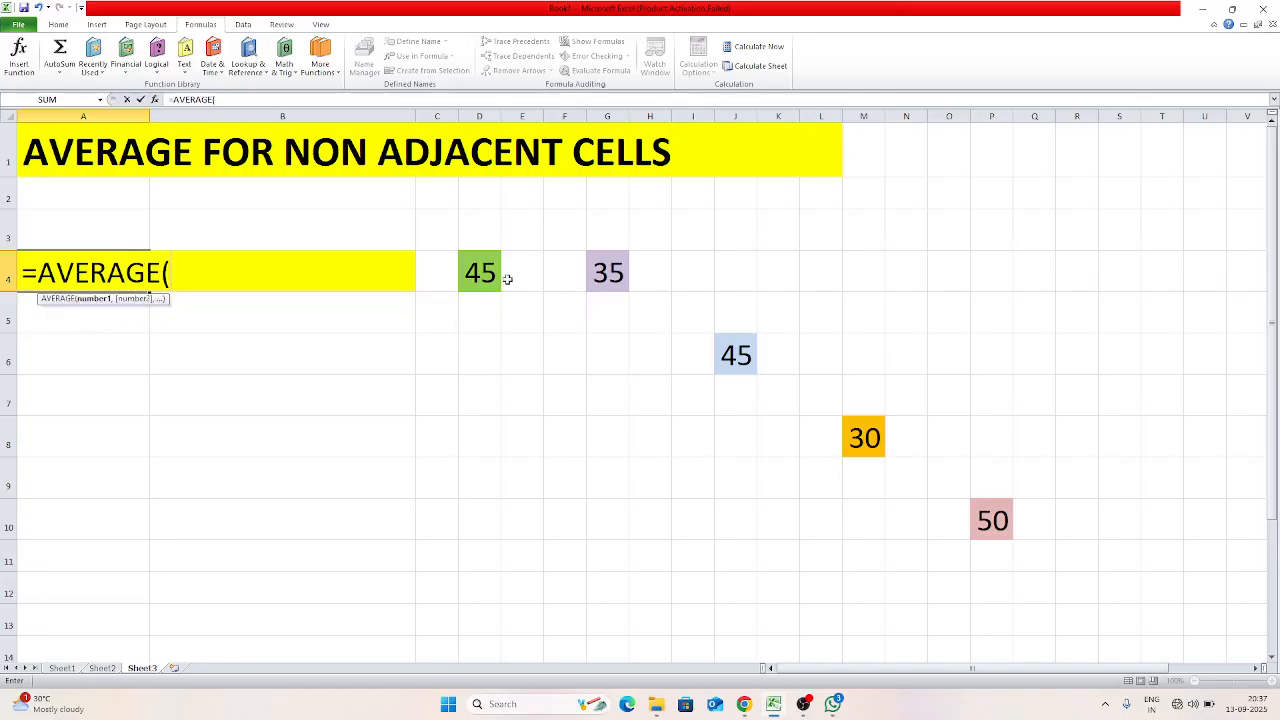
pyautogui.click(492, 275)
pyautogui.keyDown('ctrl'); pyautogui.click(610, 272); pyautogui.keyUp('ctrl')
pyautogui.keyDown('ctrl'); pyautogui.click(740, 355); pyautogui.keyUp('ctrl')
pyautogui.keyDown('ctrl'); pyautogui.click(878, 442); pyautogui.keyUp('ctrl')
pyautogui.keyDown('ctrl'); pyautogui.click(1005, 523); pyautogui.keyUp('ctrl')
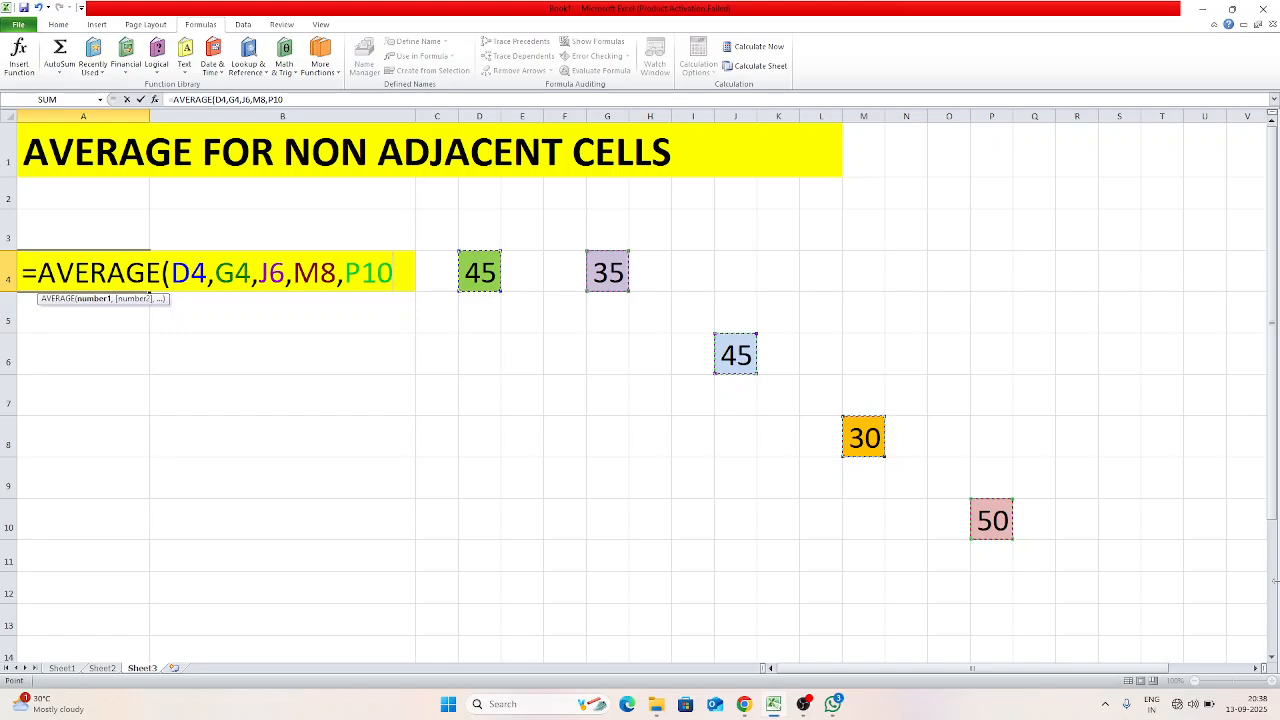
pyautogui.press('Return')
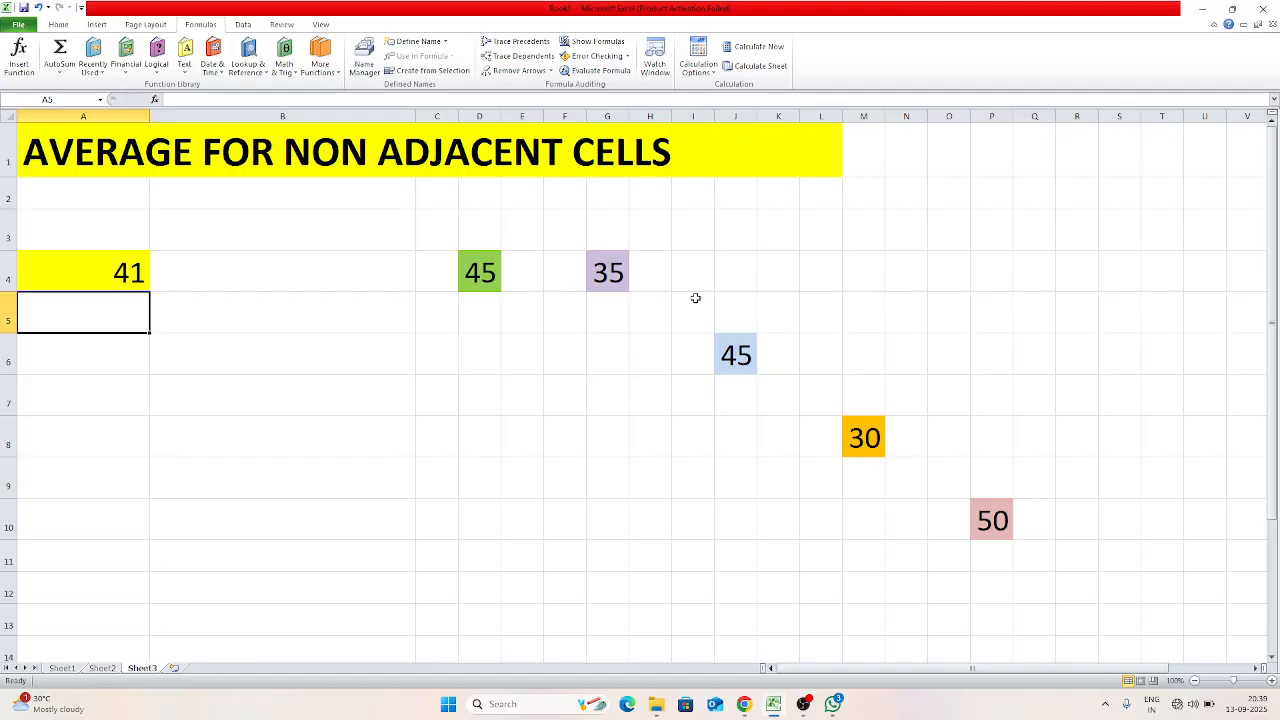
# Switch back to the average shortcut worksheet, Sheet2
pyautogui.click(110, 668)
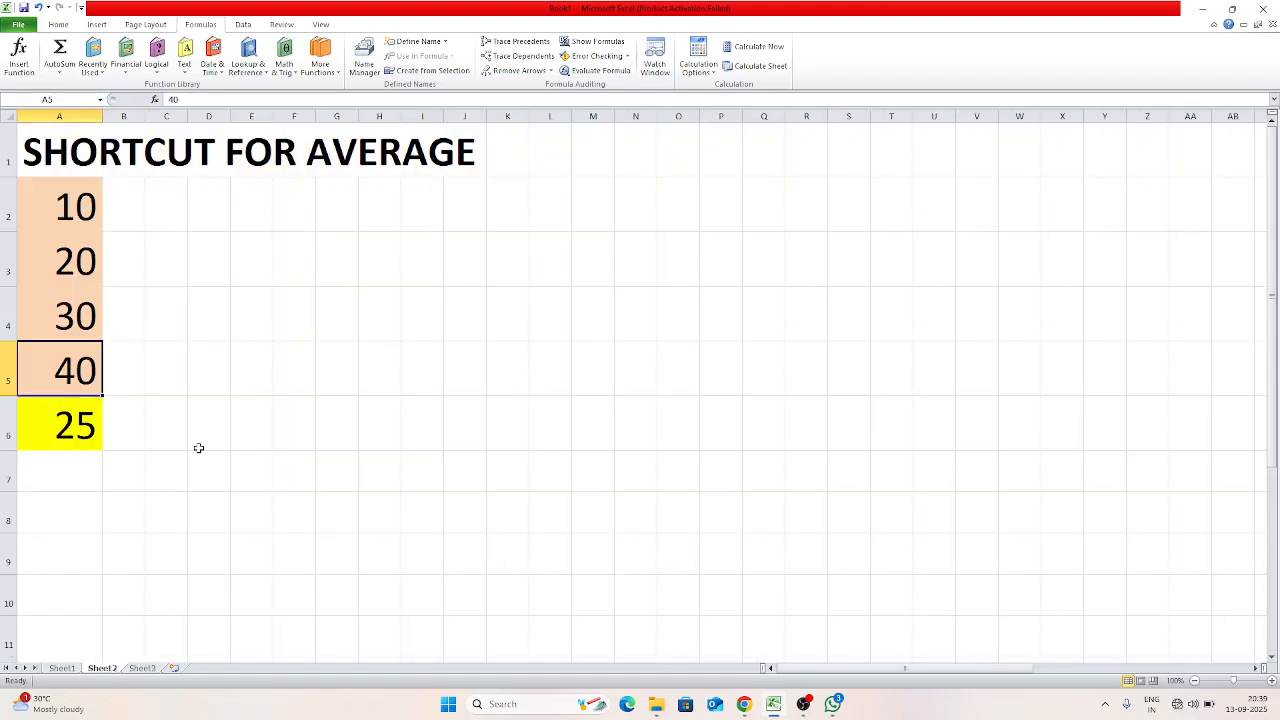